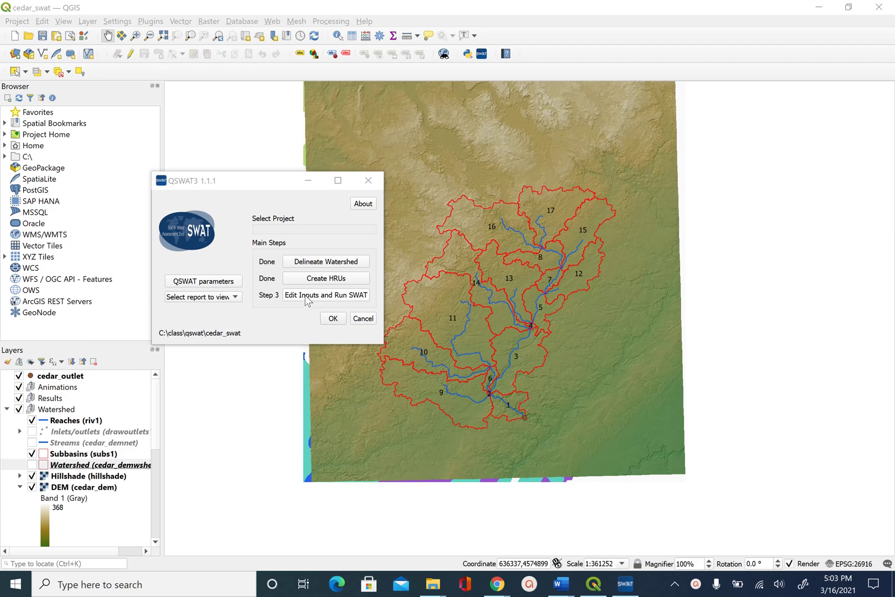
Open the SWAT Editor and connect it to the cedar_swat project, parameter and soils databases.
left_click(313, 298)
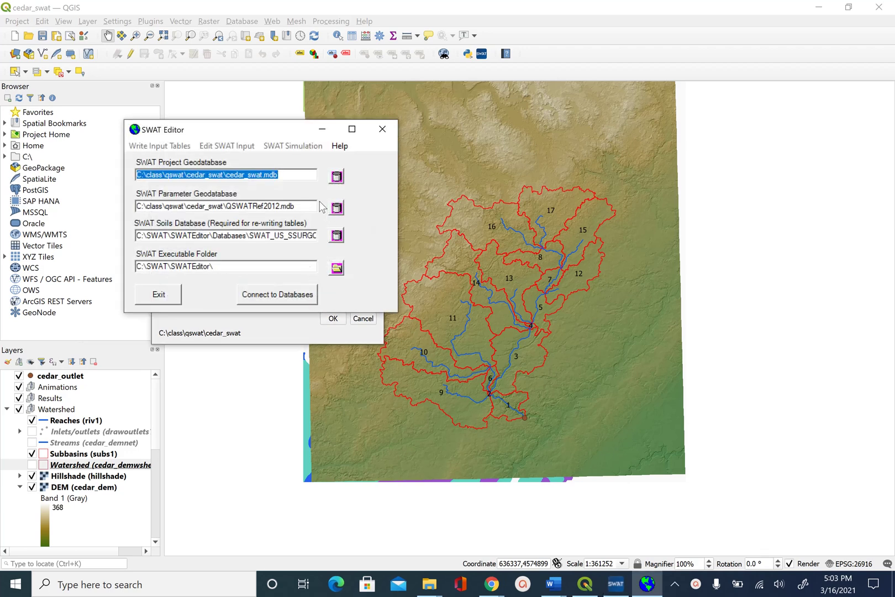
left_click(296, 175)
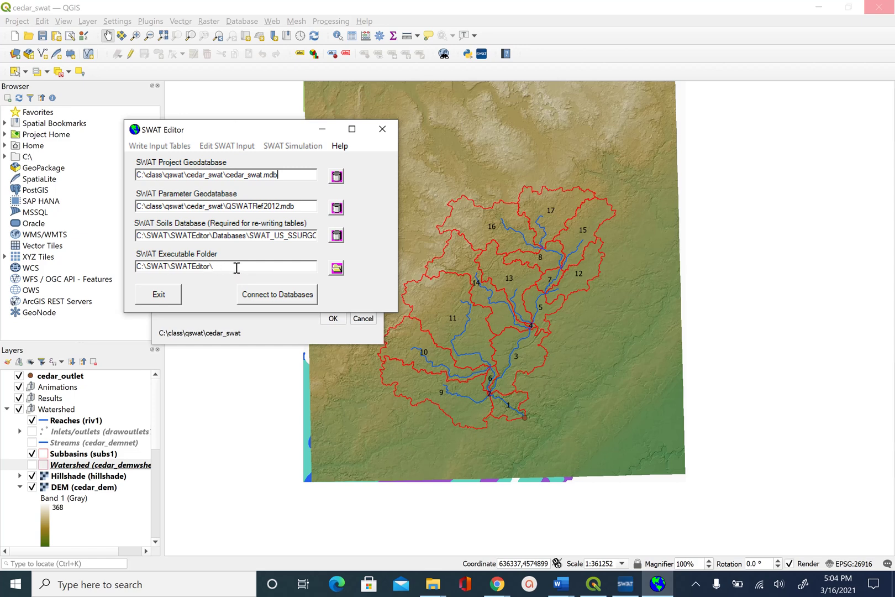
left_click(274, 295)
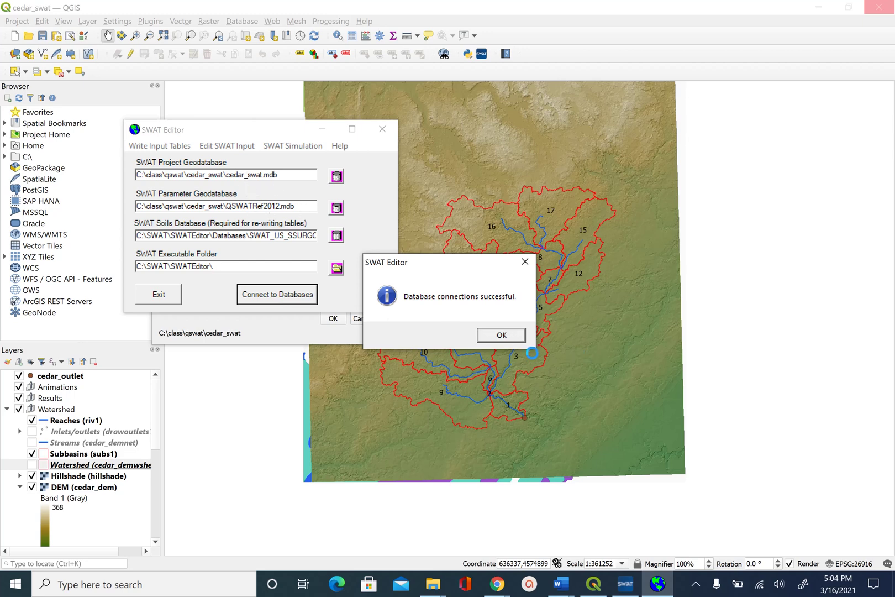
left_click(501, 335)
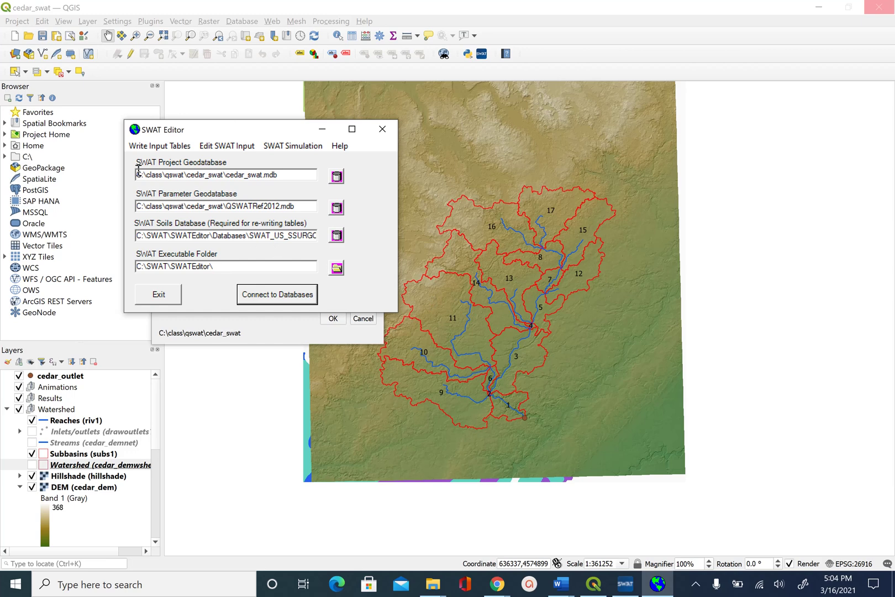
Define weather stations from the WGEN_US_COOP_1980_2010 table, keeping rainfall, temperature, wind and humidity simulated.
left_click(160, 146)
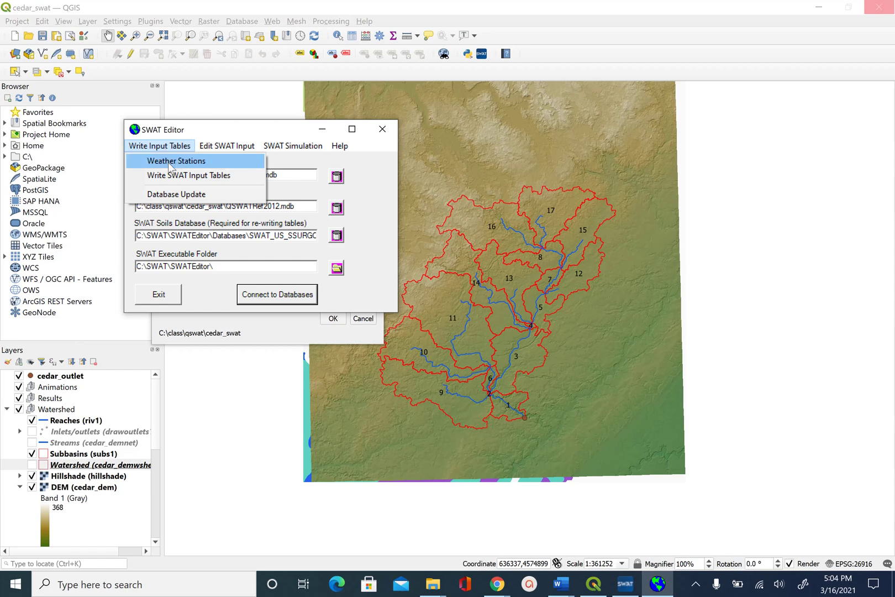
left_click(168, 160)
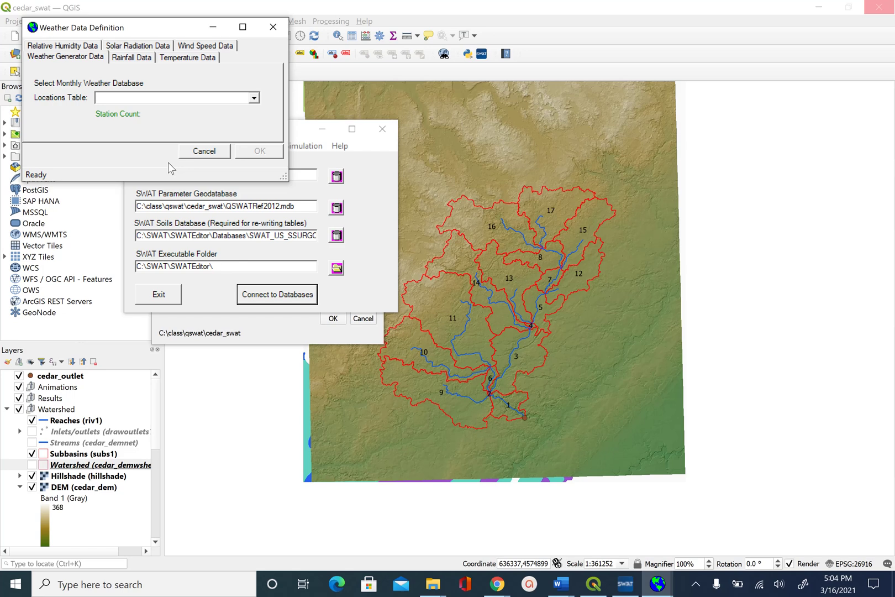
left_click(253, 98)
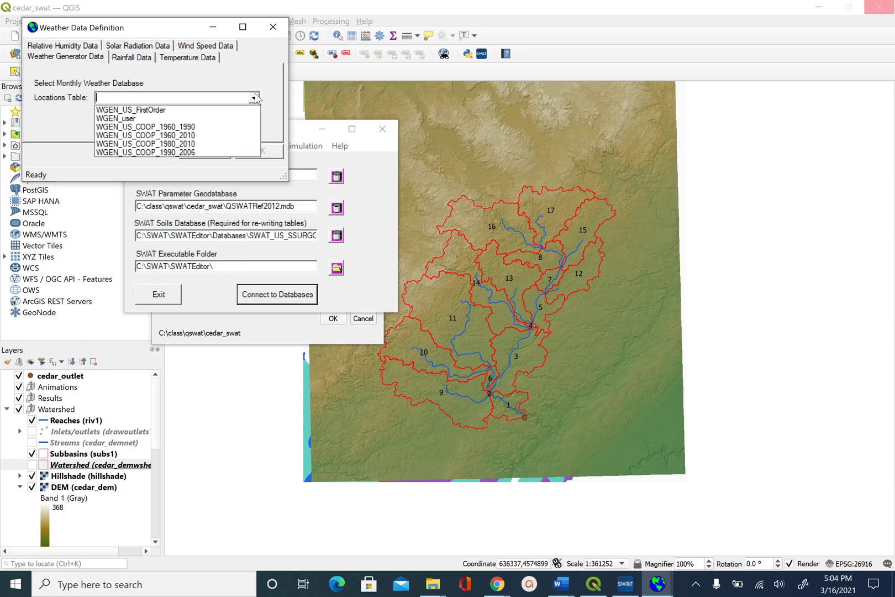
left_click(205, 144)
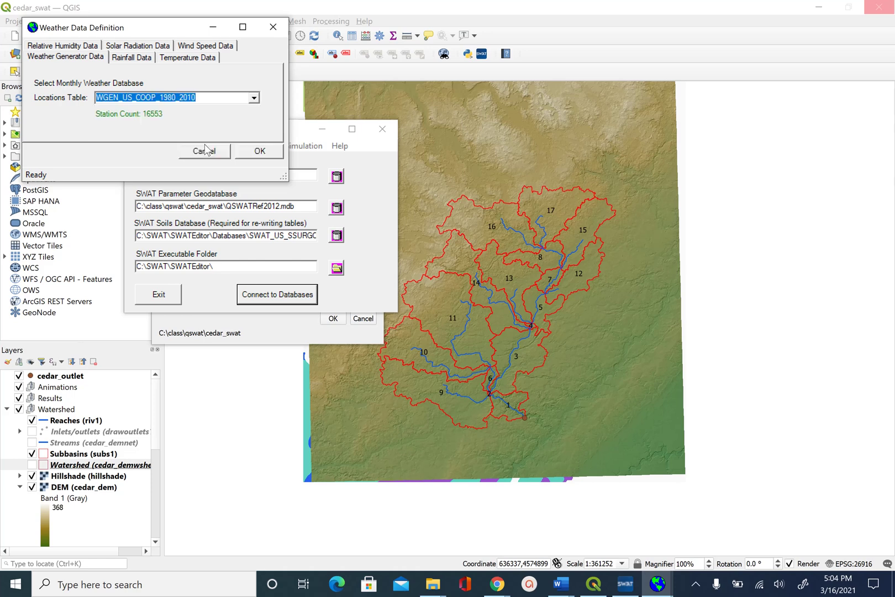
left_click(143, 62)
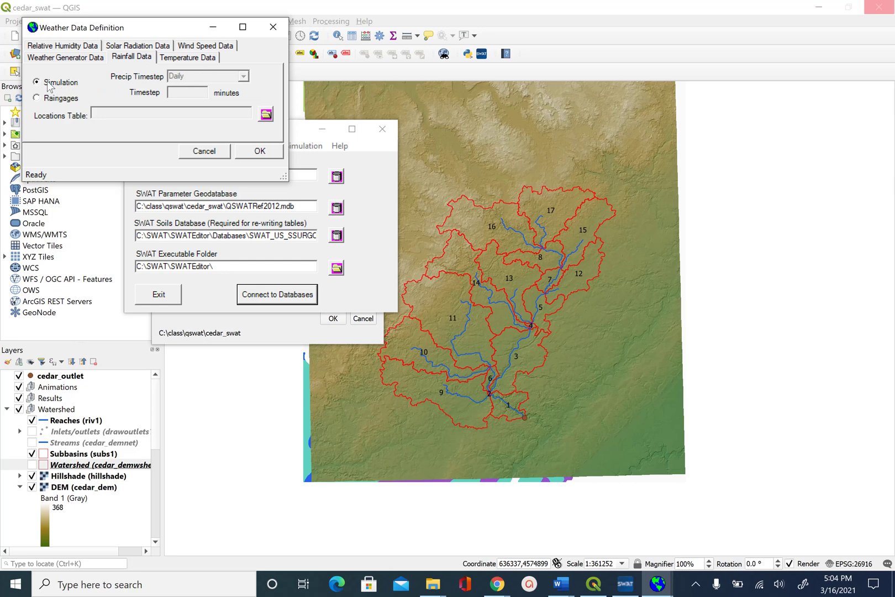
left_click(188, 57)
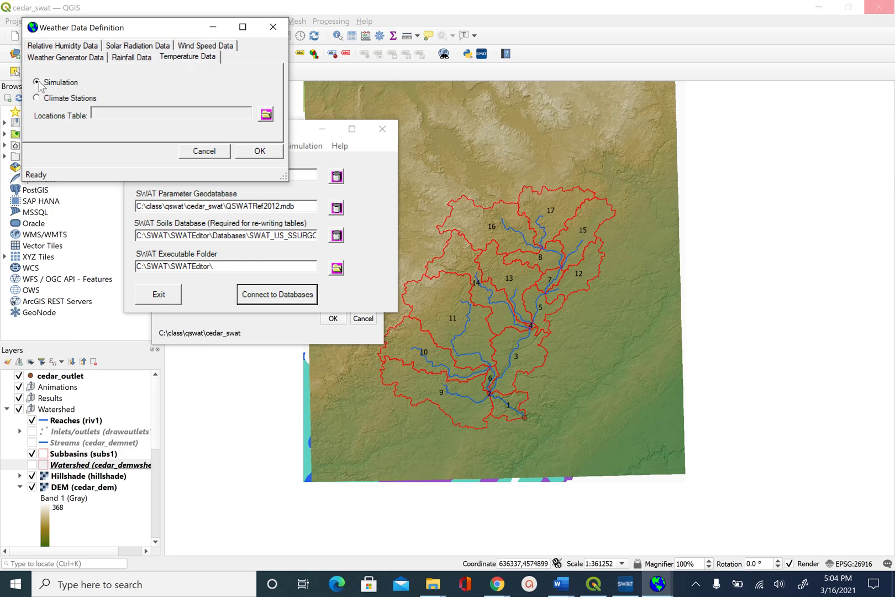
left_click(199, 46)
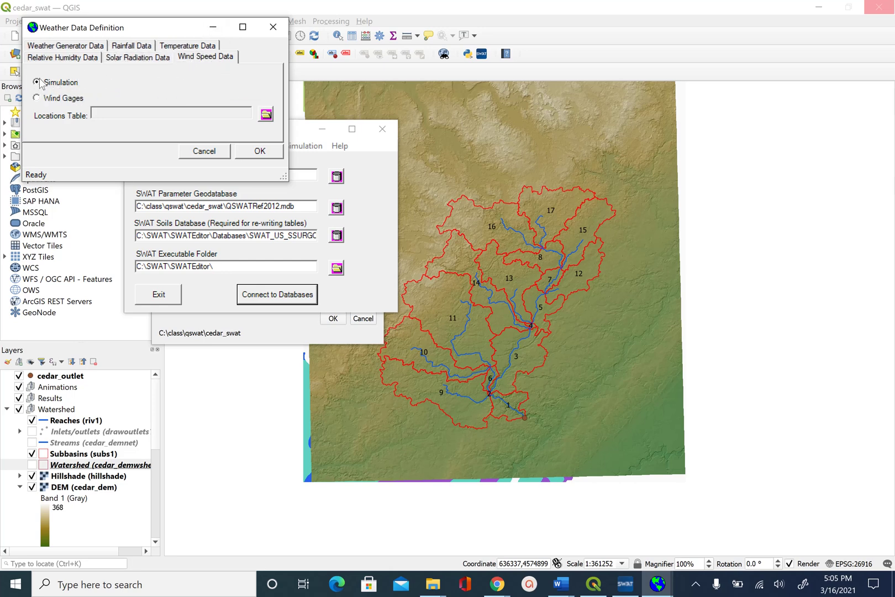
left_click(131, 47)
left_click(62, 47)
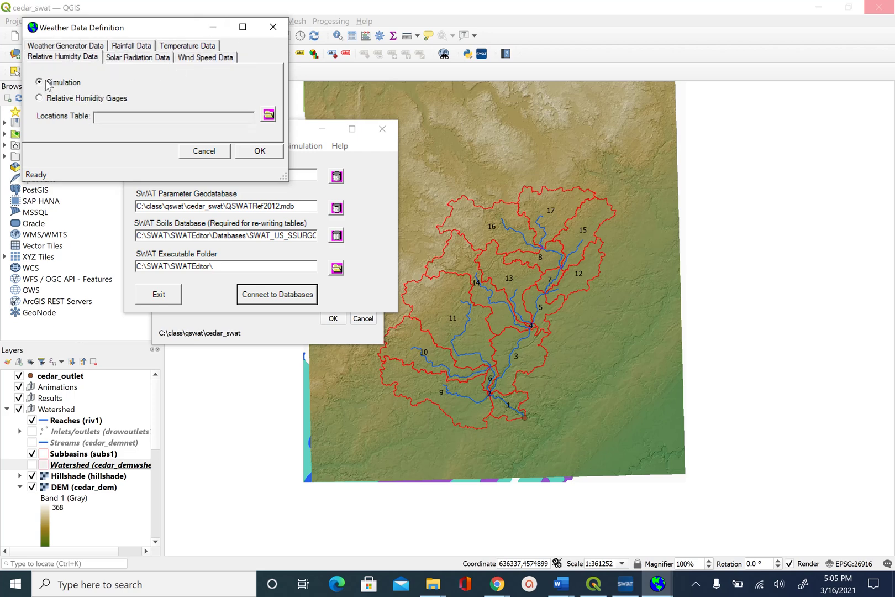
left_click(259, 152)
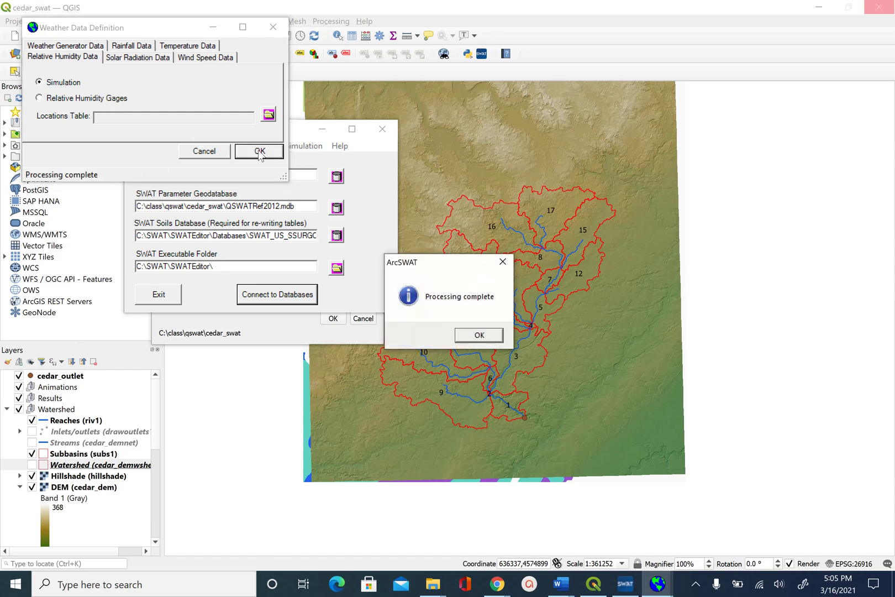
left_click(480, 336)
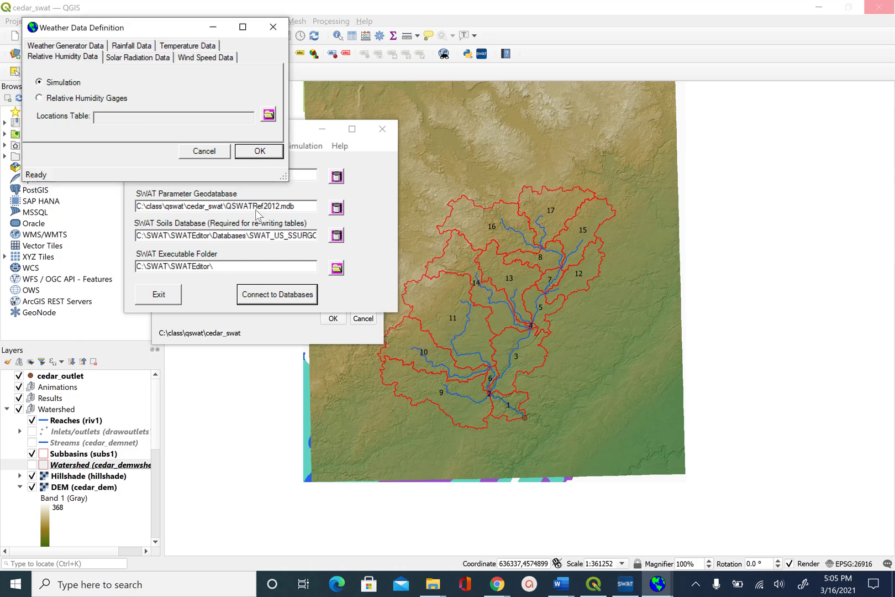
Build all SWAT input tables, using weather data for heat units and re-writing point source, inlet and reservoir data.
left_click(203, 152)
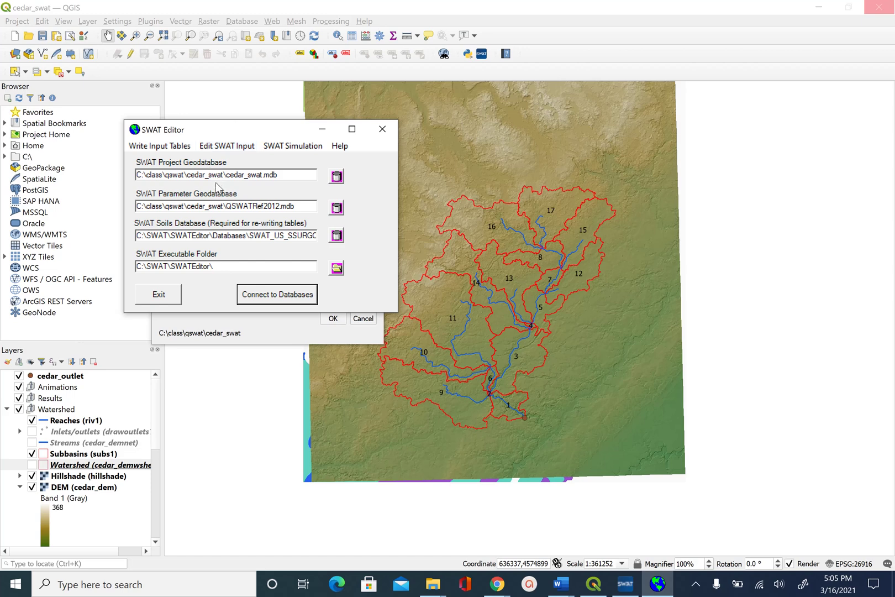
left_click(160, 146)
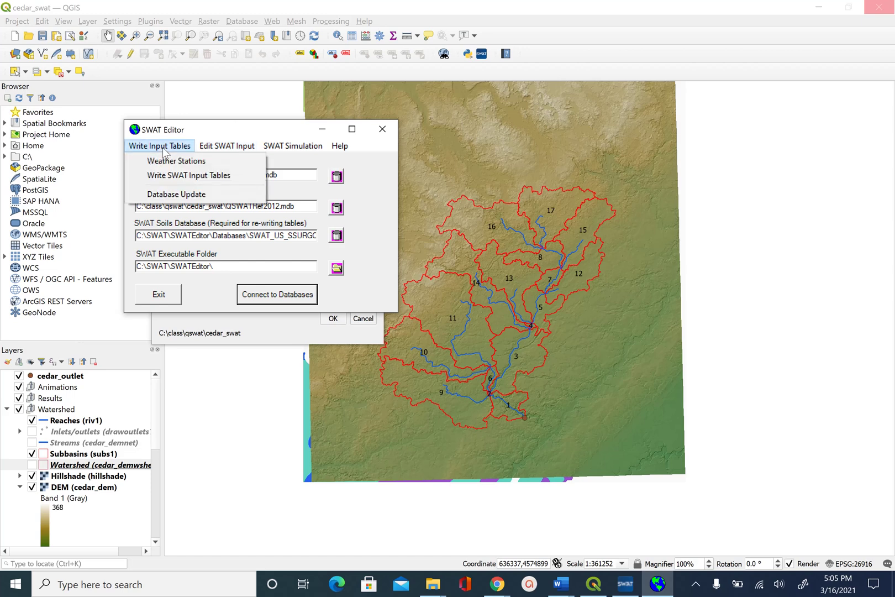
left_click(166, 175)
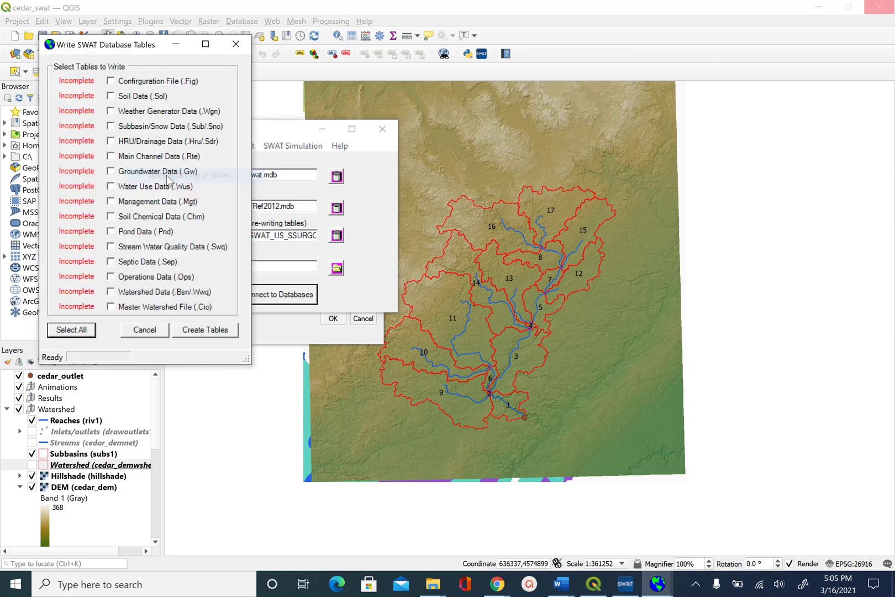
left_click(72, 331)
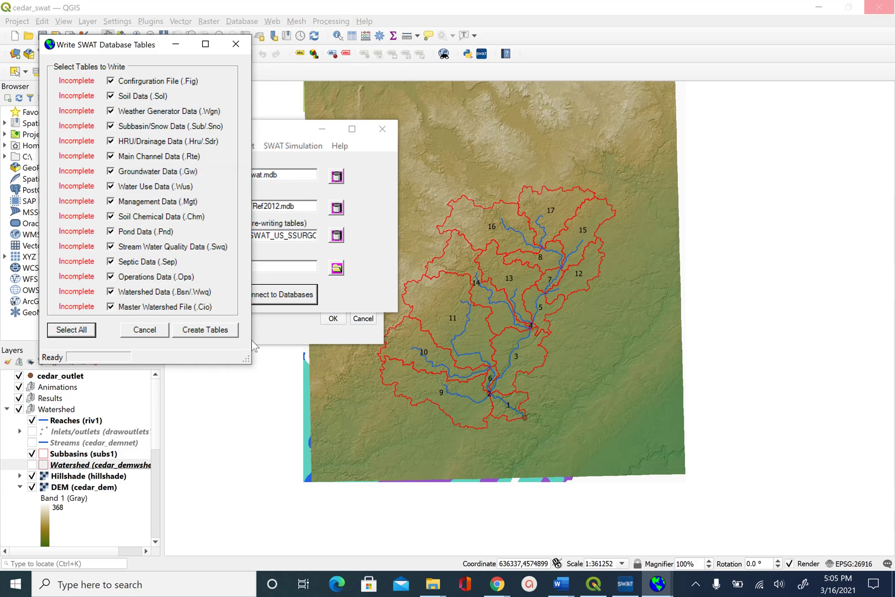
left_click(216, 334)
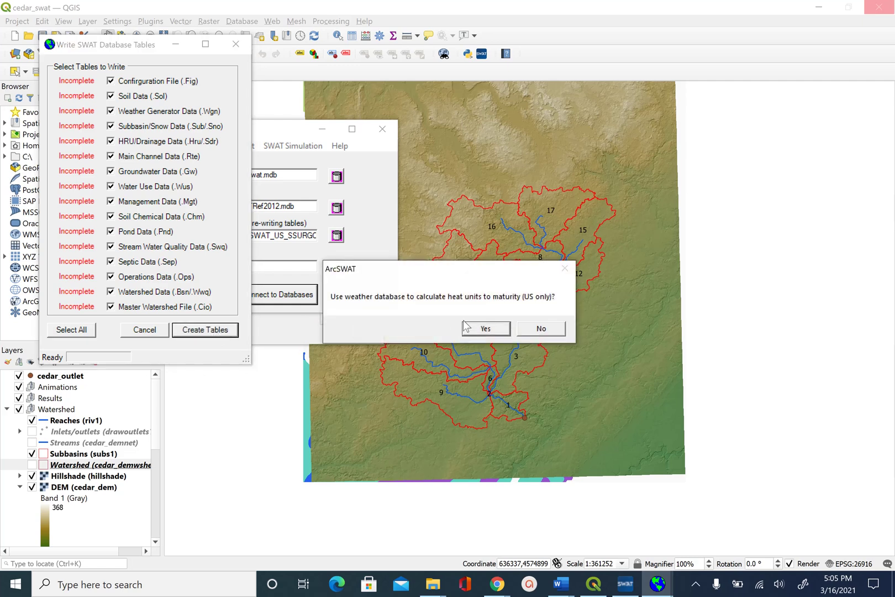
left_click(484, 329)
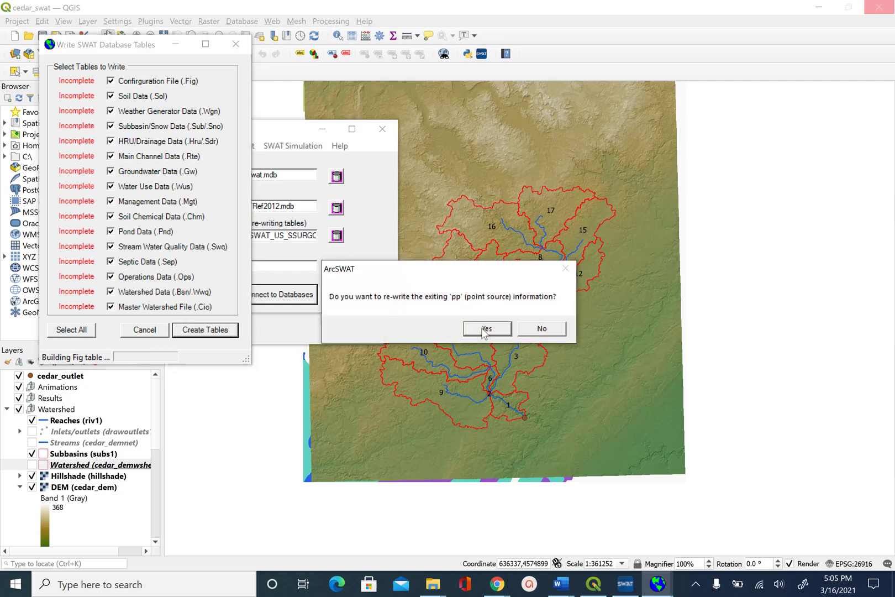
left_click(485, 330)
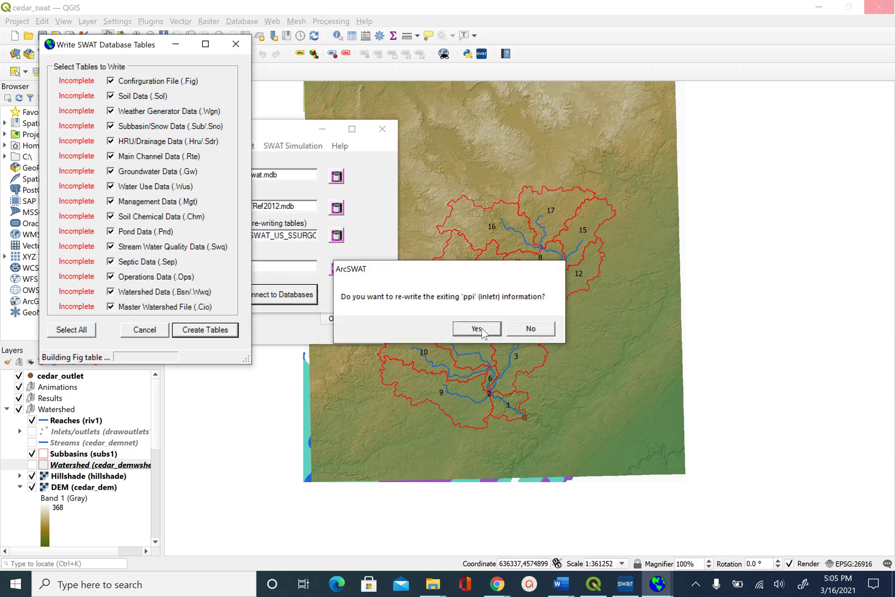
left_click(477, 329)
left_click(477, 329)
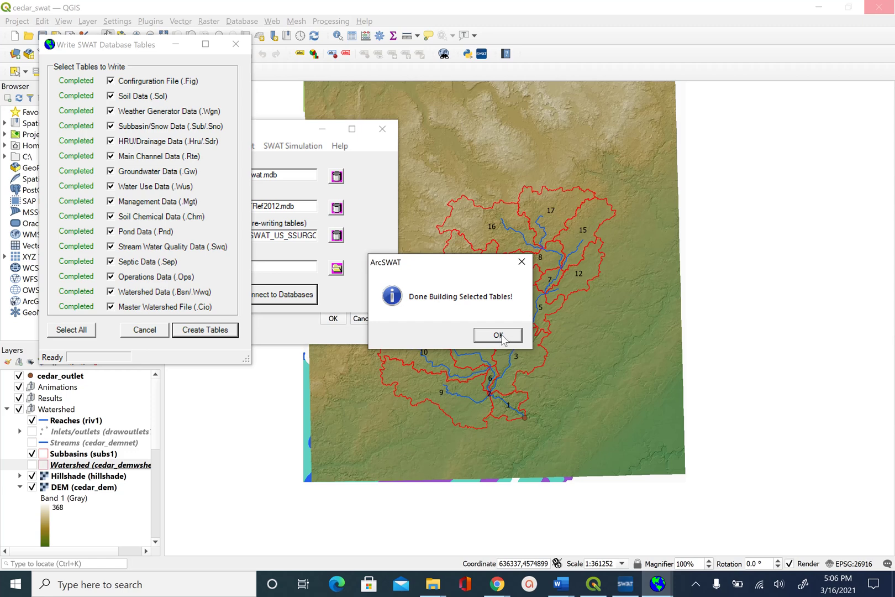
left_click(502, 336)
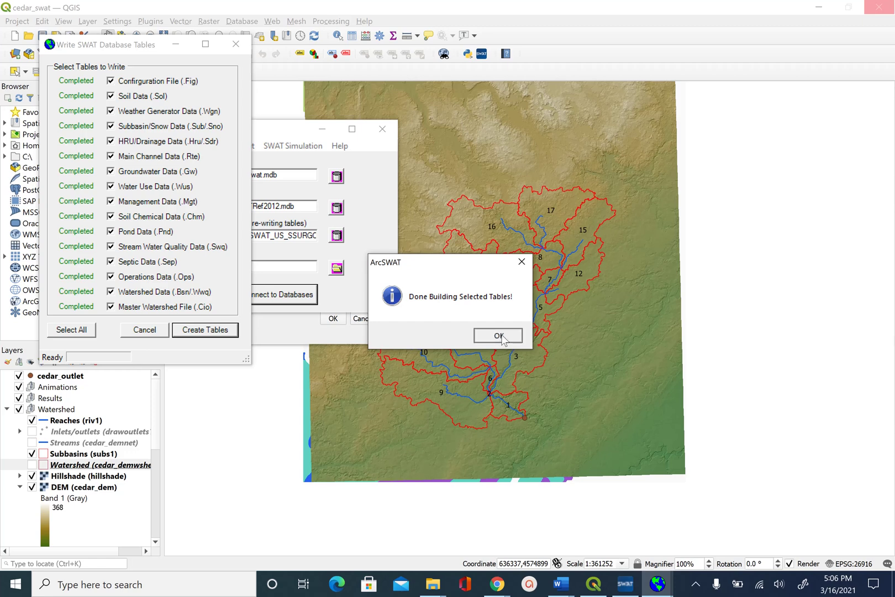
Set the simulation period to 1/1/2004–12/31/2010 with daily printout and the 64-bit debug executable.
left_click(144, 330)
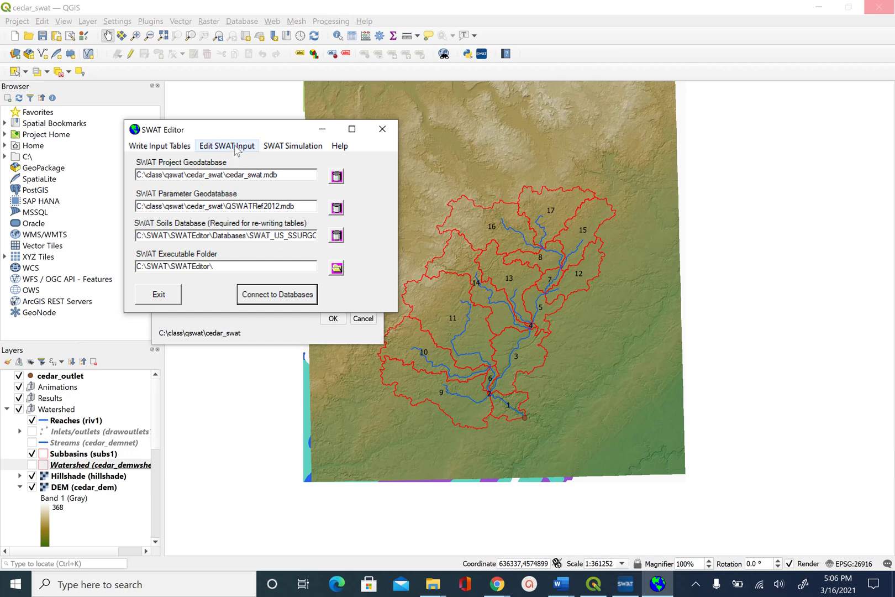
left_click(293, 147)
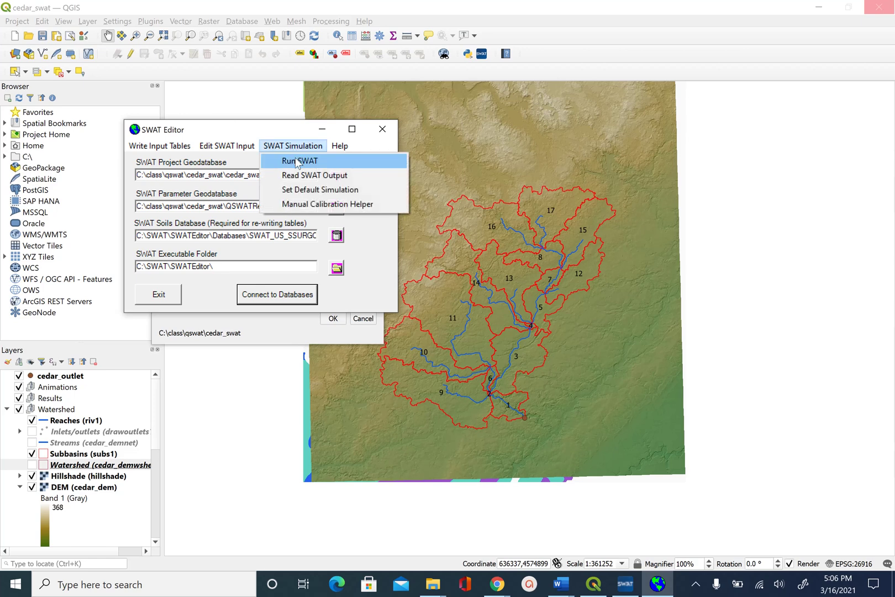
left_click(297, 163)
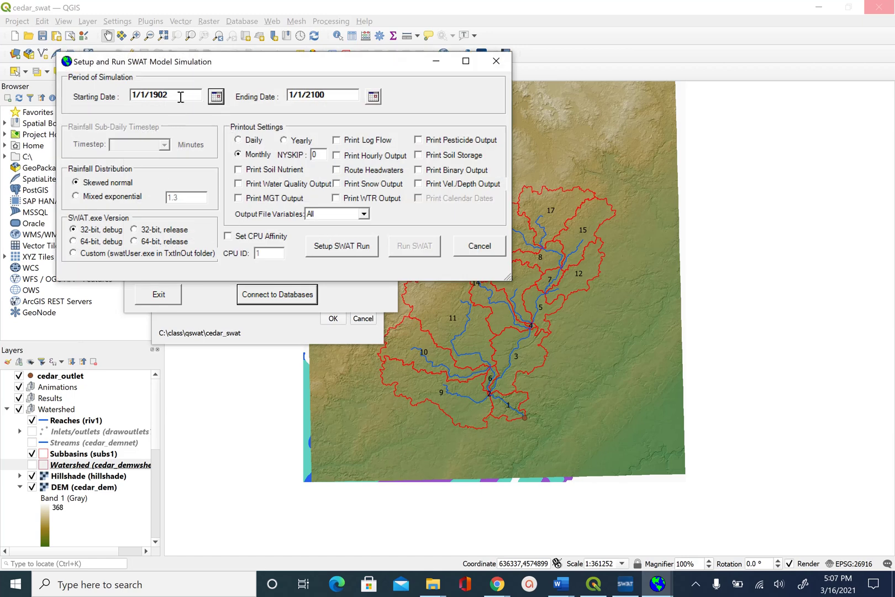
left_click_drag(176, 95, 76, 94)
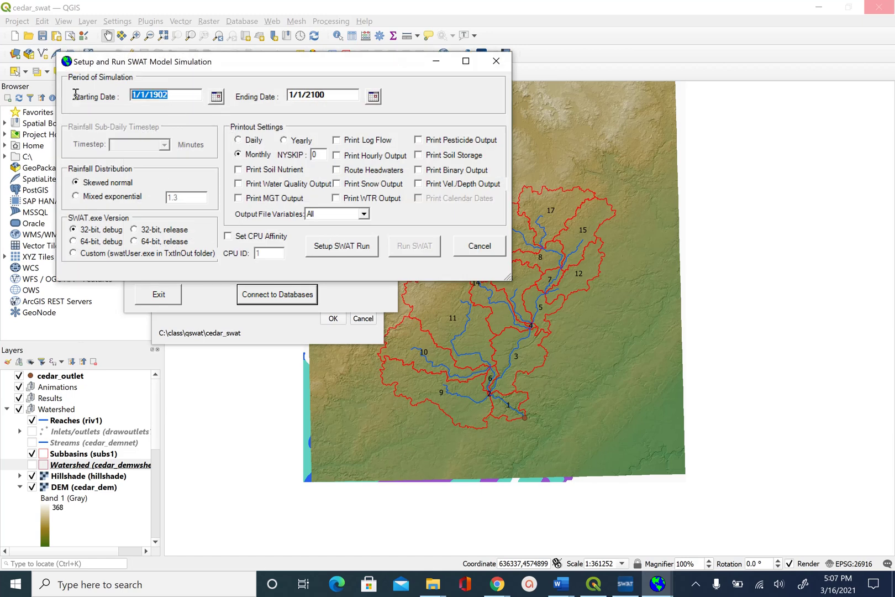
left_click(189, 95)
key("BackSpace")
key("BackSpace")
key("BackSpace")
key("BackSpace")
type("2004")
left_click(333, 95)
left_click_drag(334, 95, 240, 90)
type("12/31/20")
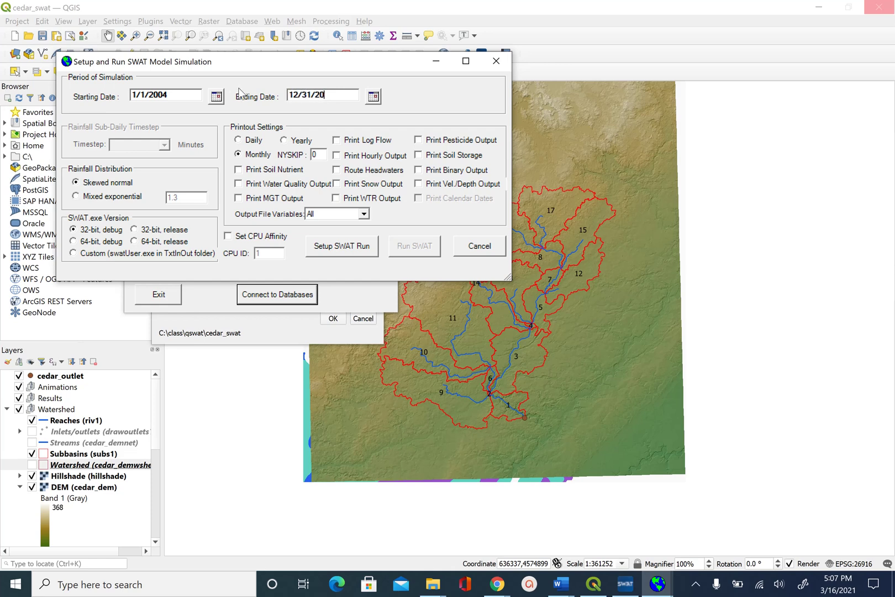
type("10")
left_click(239, 141)
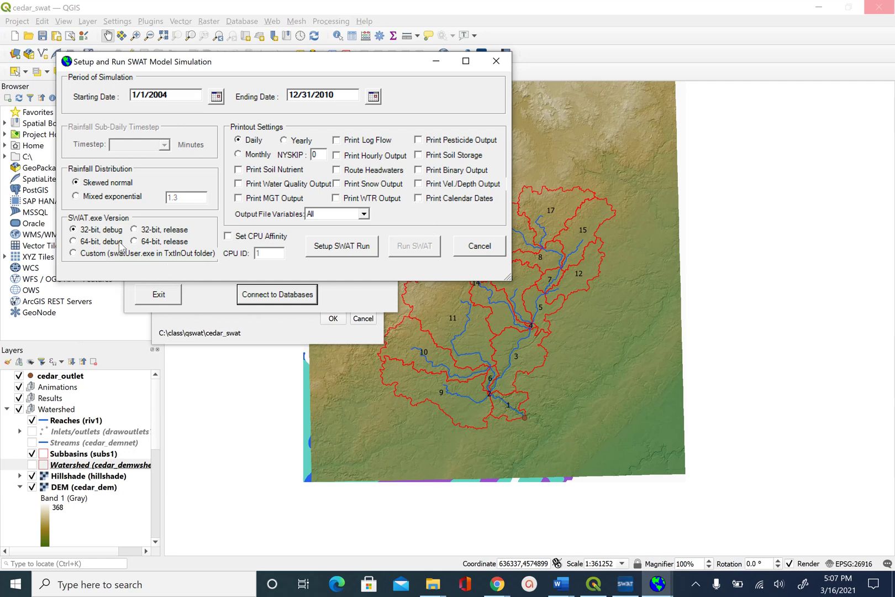
left_click(76, 242)
Write the SWAT input files and run the simulation through all 7 years successfully.
left_click(341, 247)
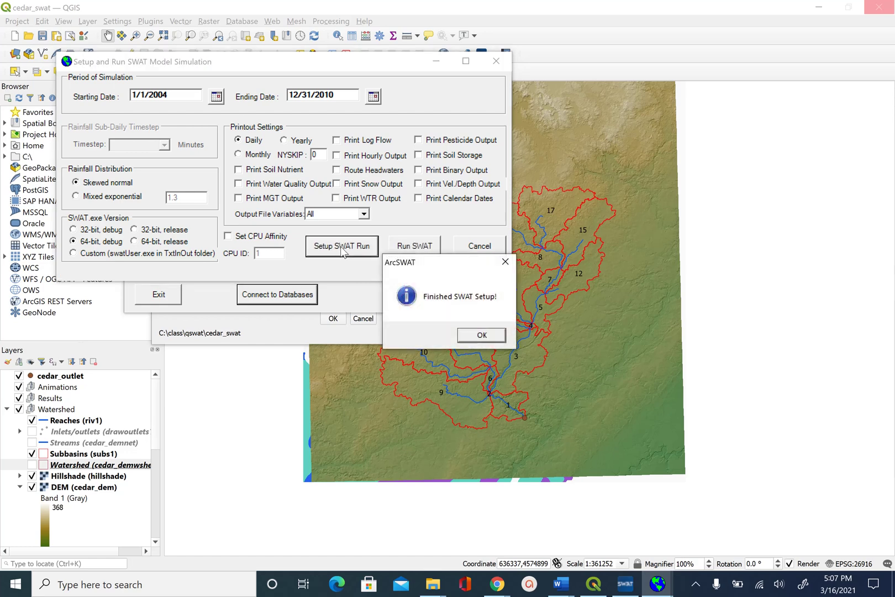
left_click(492, 334)
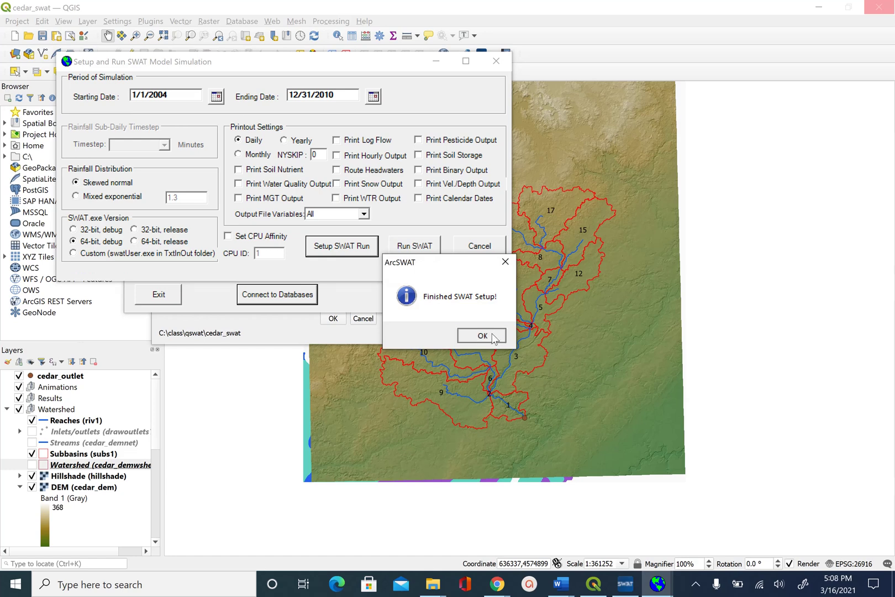
left_click(415, 247)
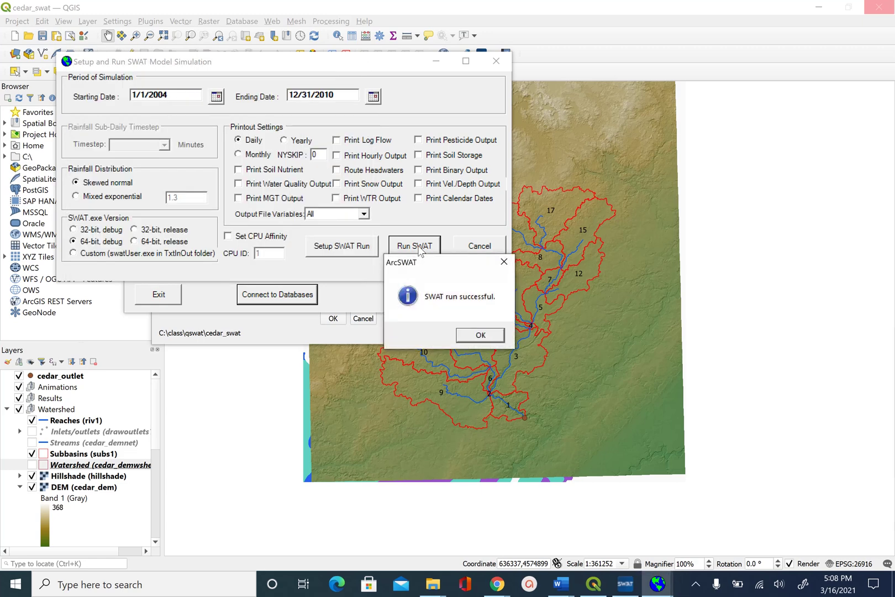
left_click(480, 336)
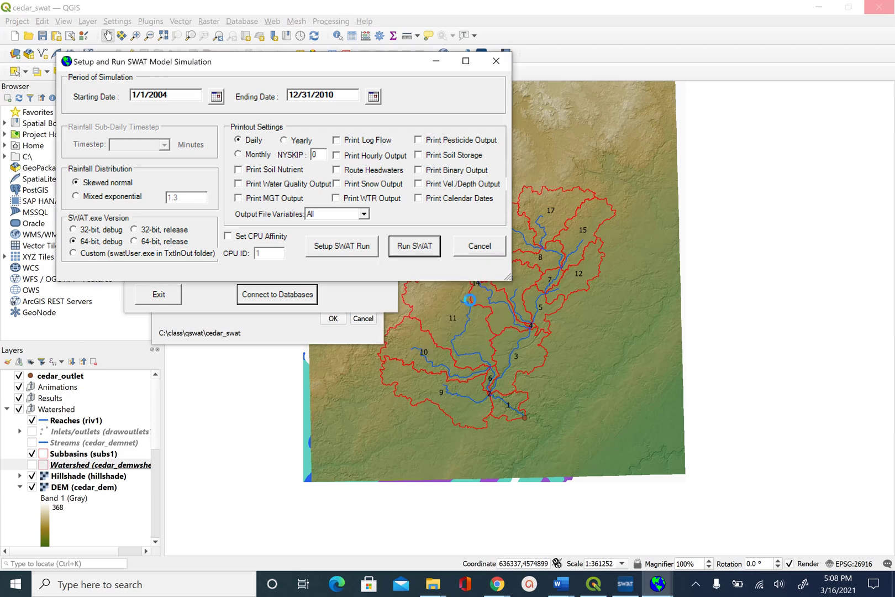
Import the output.rch reach results into the SWAT output database.
left_click(486, 249)
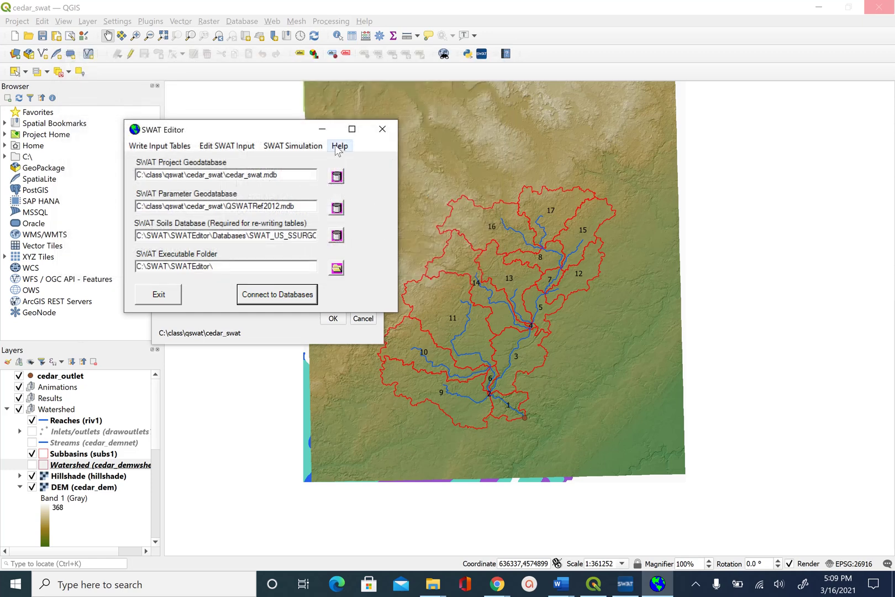
left_click(303, 148)
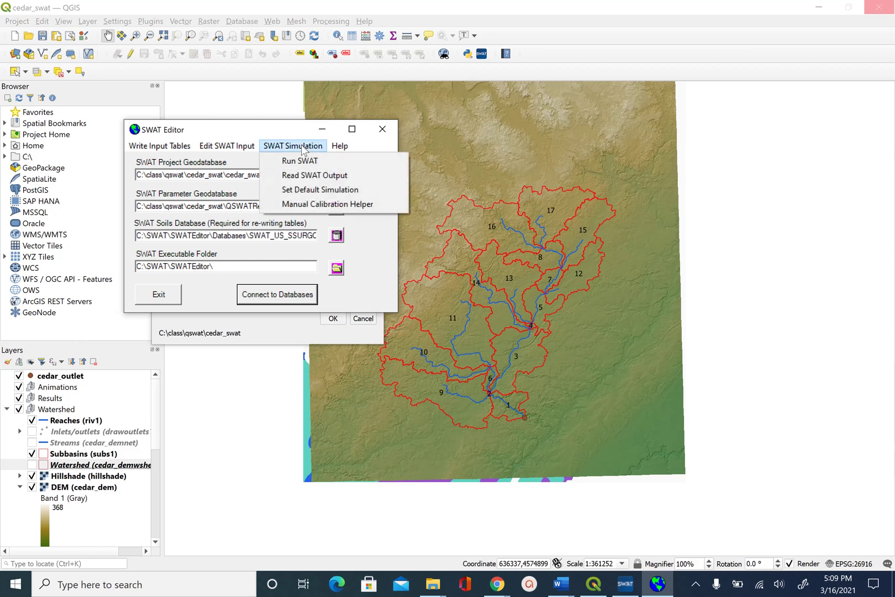
left_click(314, 176)
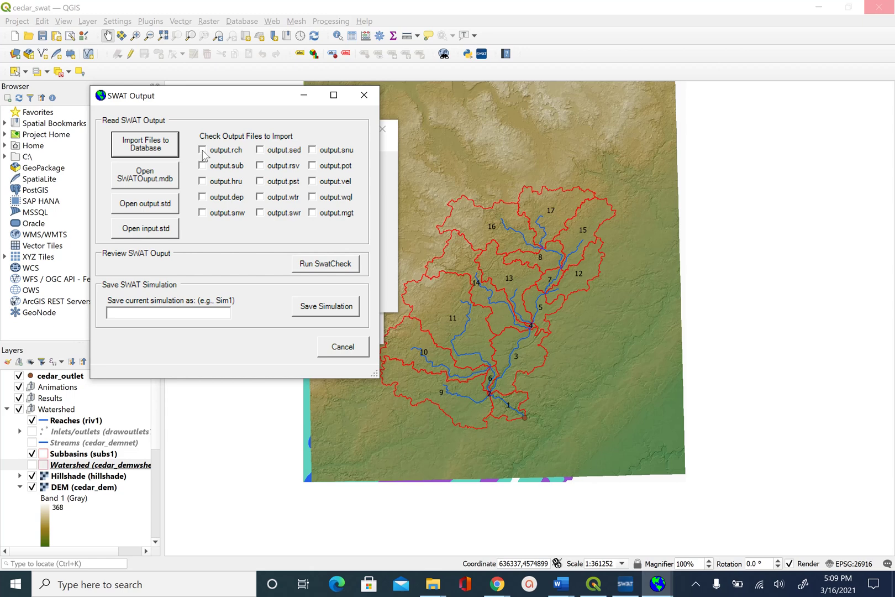
left_click(202, 150)
left_click(146, 144)
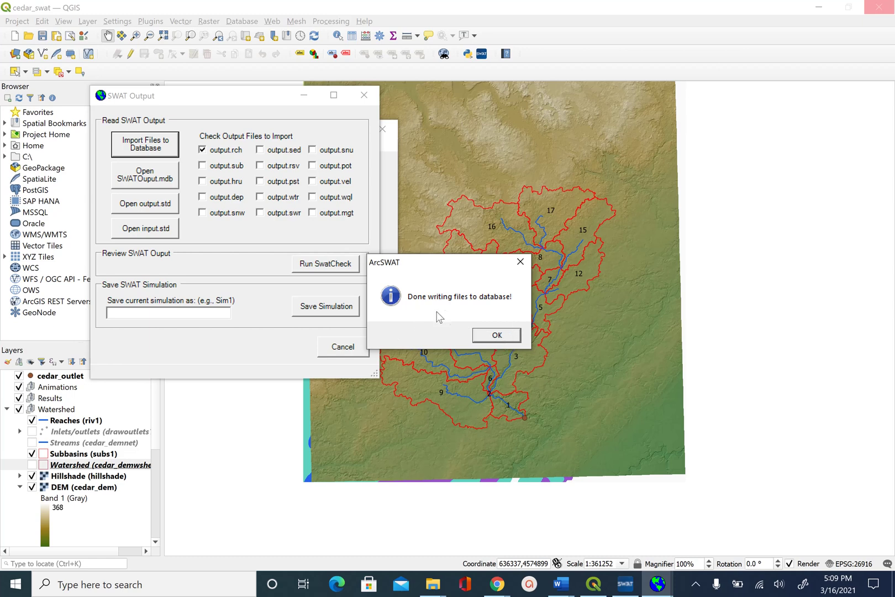
left_click(497, 335)
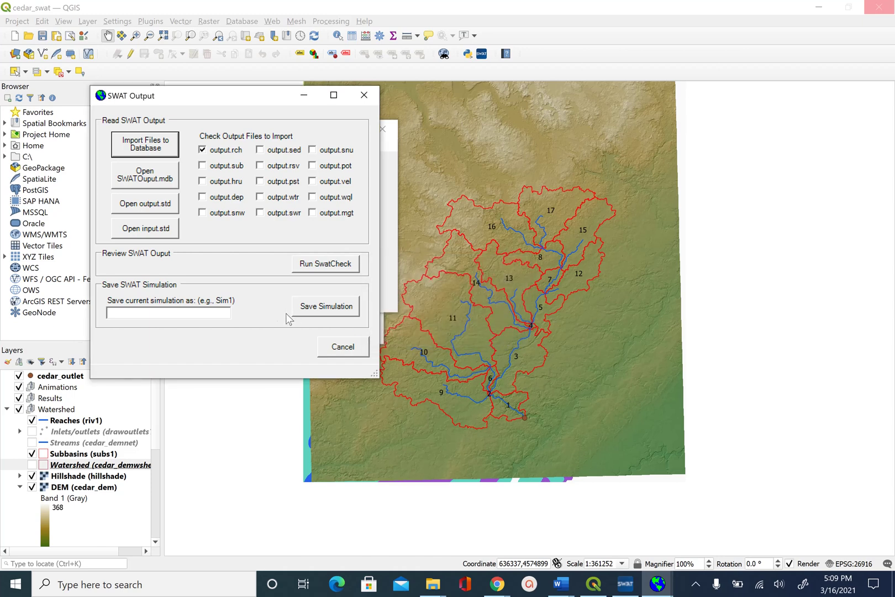
Enter Model1 as the simulation name and save the current simulation.
left_click(206, 315)
type("Model1")
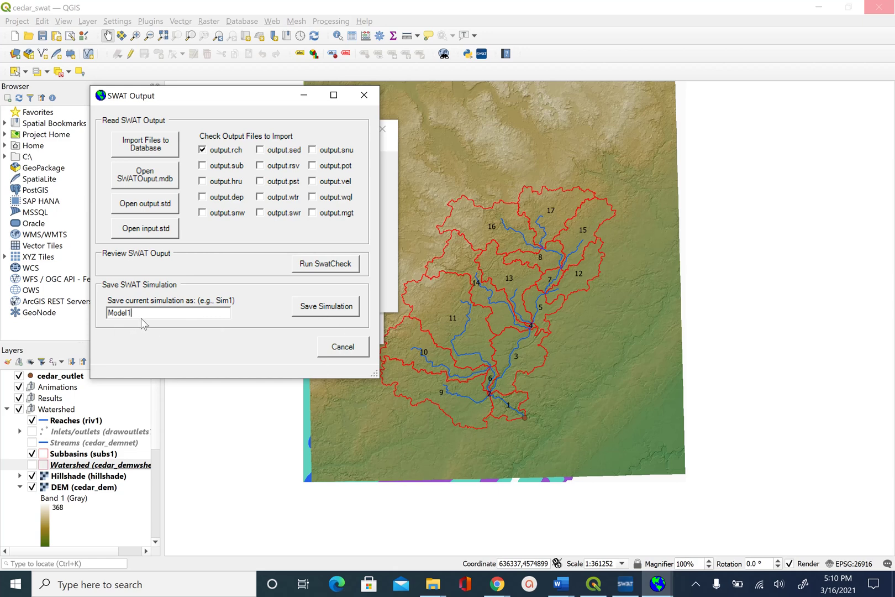
left_click(325, 307)
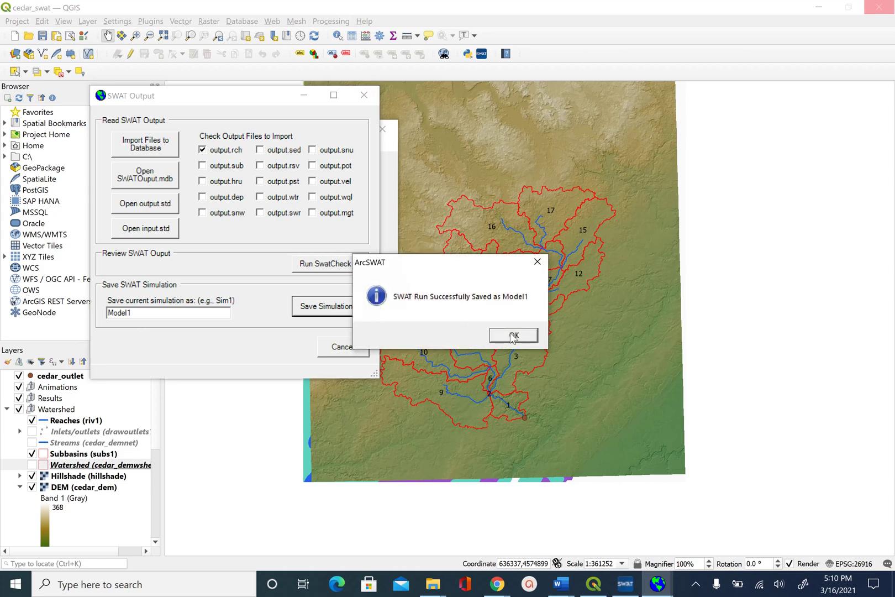
left_click(513, 336)
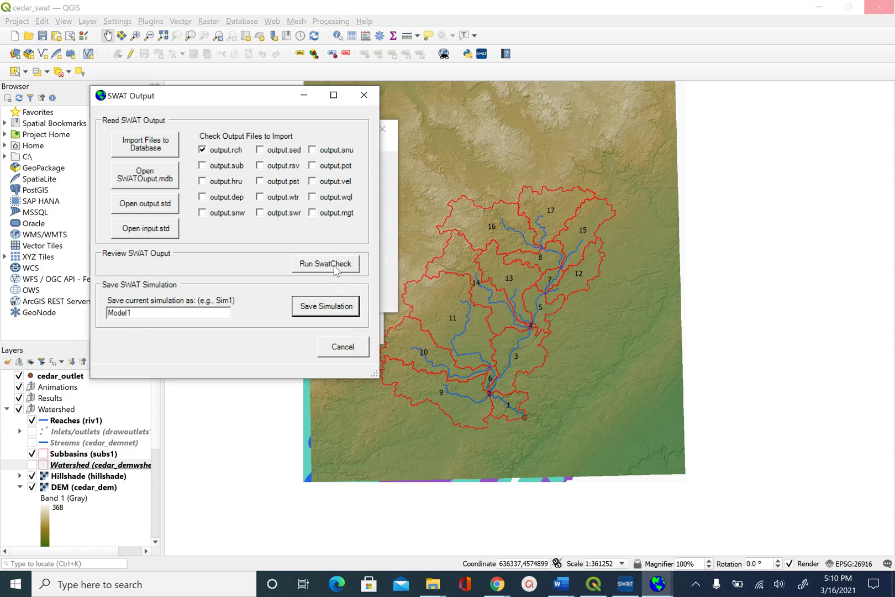
Launch SWAT Check and examine the model output: 7 years, 97 HRUs, 17 subbasins, 715.39 km2.
left_click(335, 270)
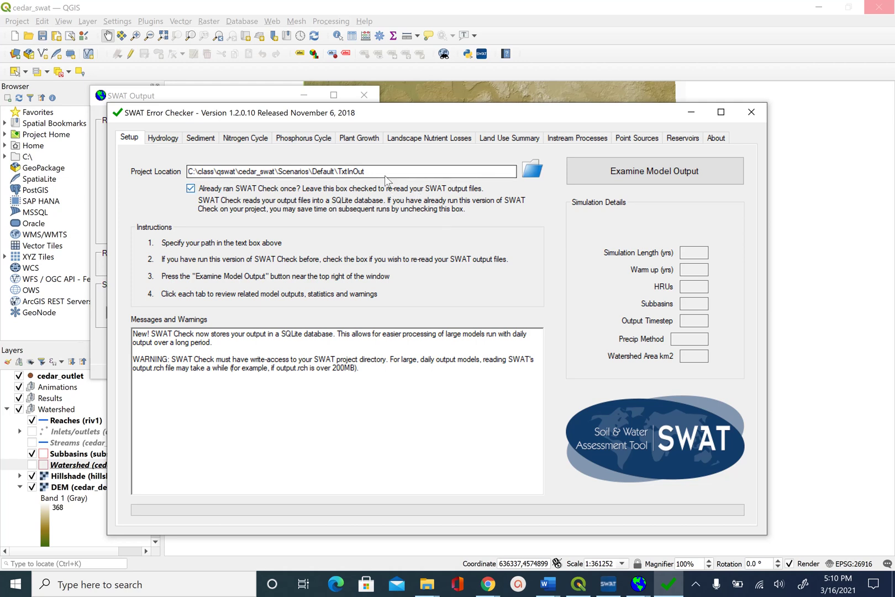
left_click(634, 173)
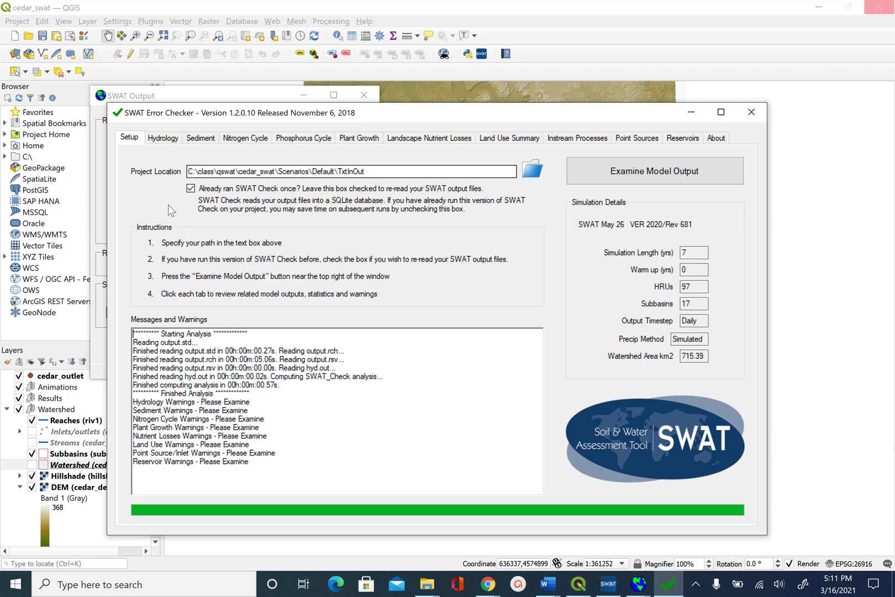
Browse the Hydrology, Nitrogen, Phosphorus and Sediment results, ending on Hydrology's 925.5 mm precipitation.
left_click(166, 139)
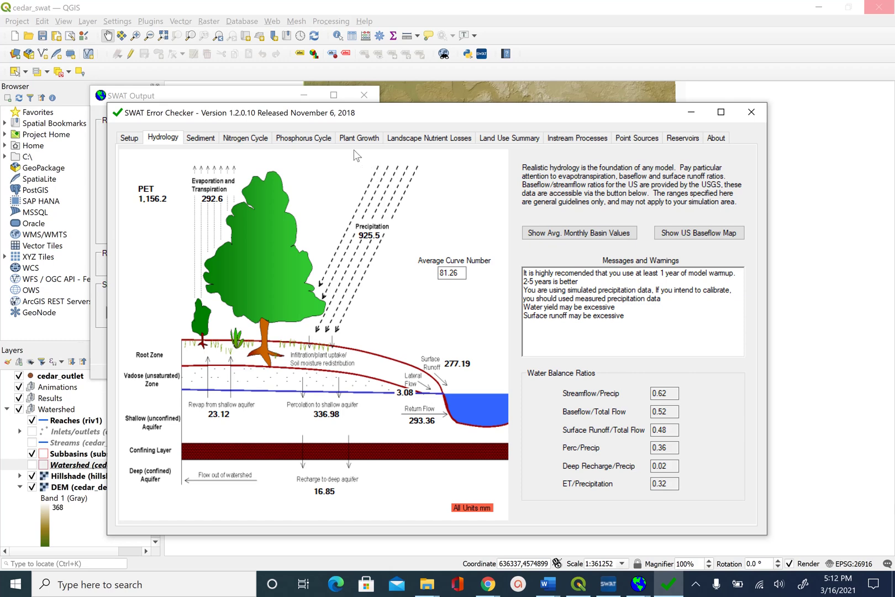
left_click(246, 138)
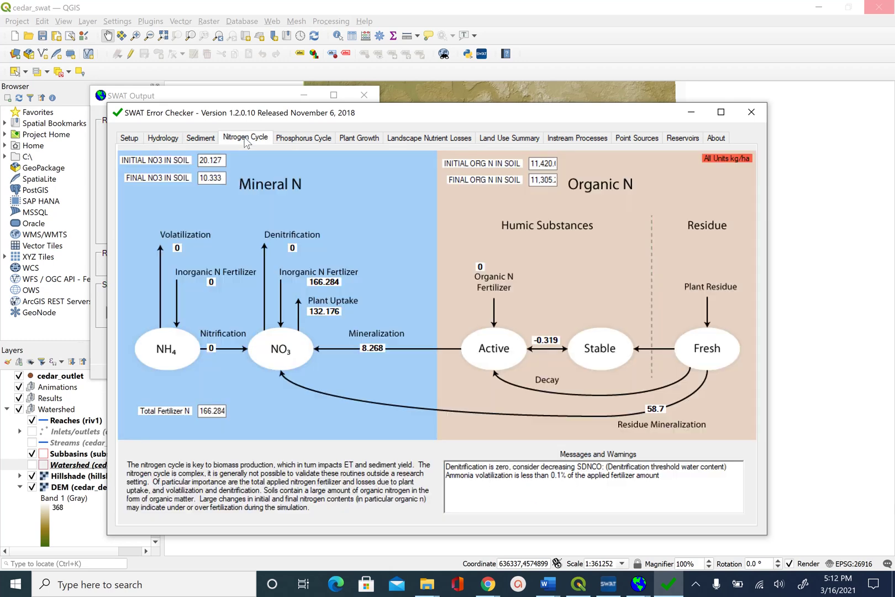
left_click(314, 139)
left_click(201, 139)
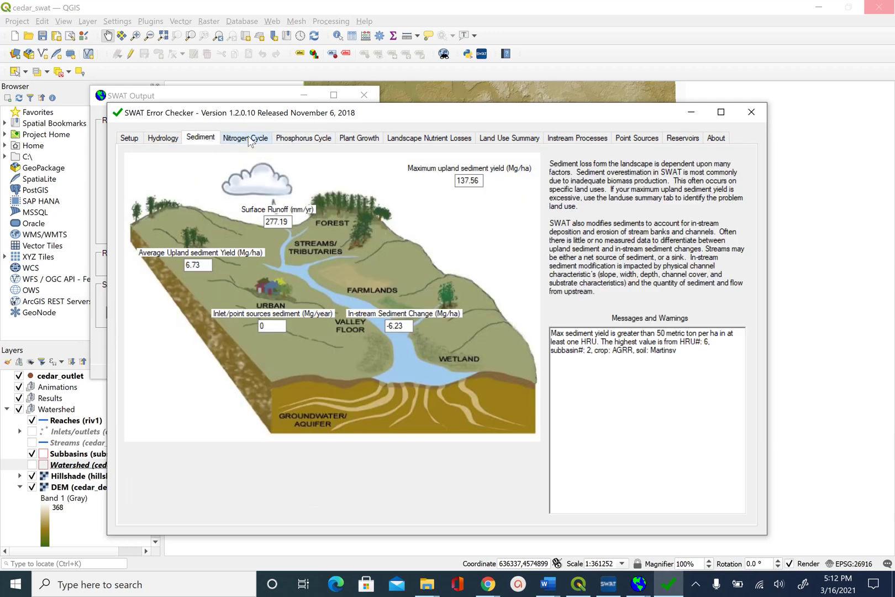
left_click(247, 139)
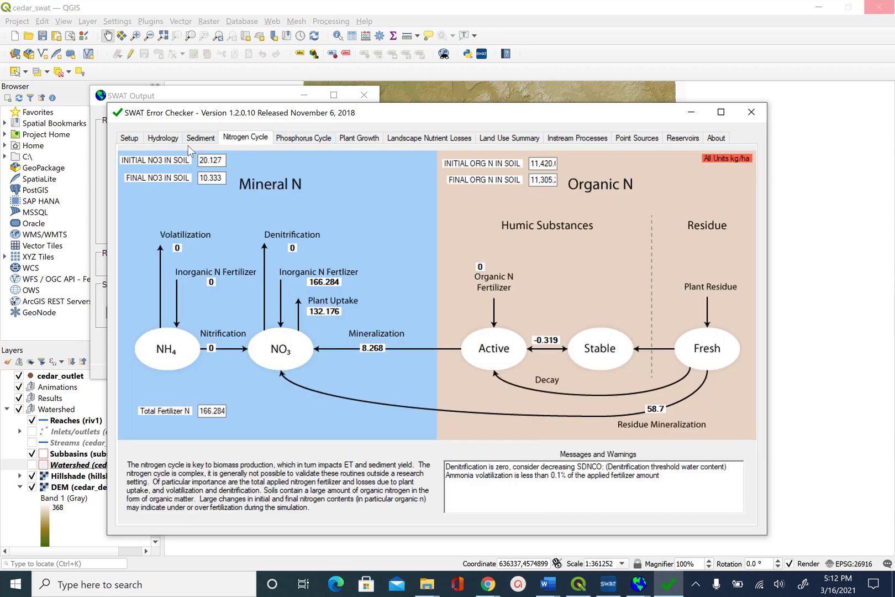
left_click(167, 141)
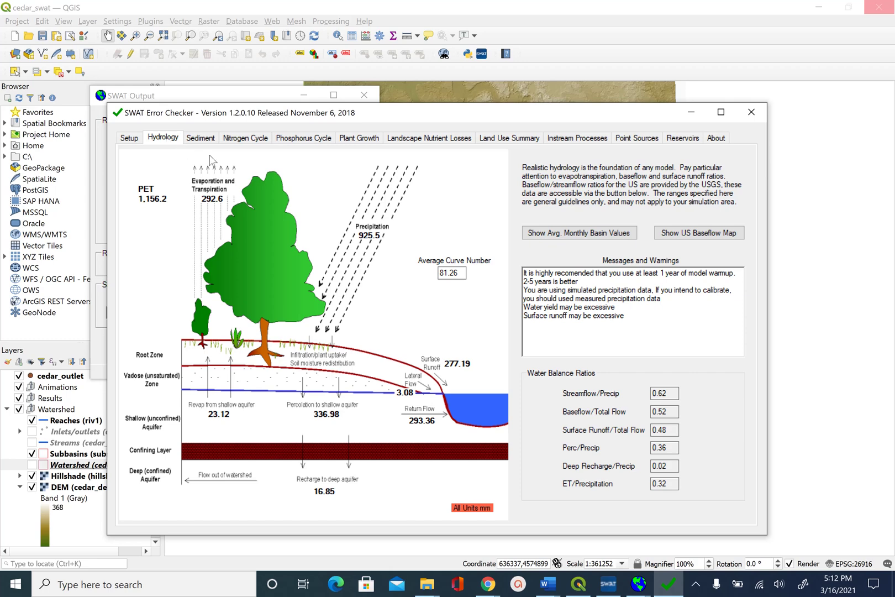
Close SWAT Check, SWAT Output and the SWAT Editor, then save the project as cedar_swat.qgz.
left_click(751, 114)
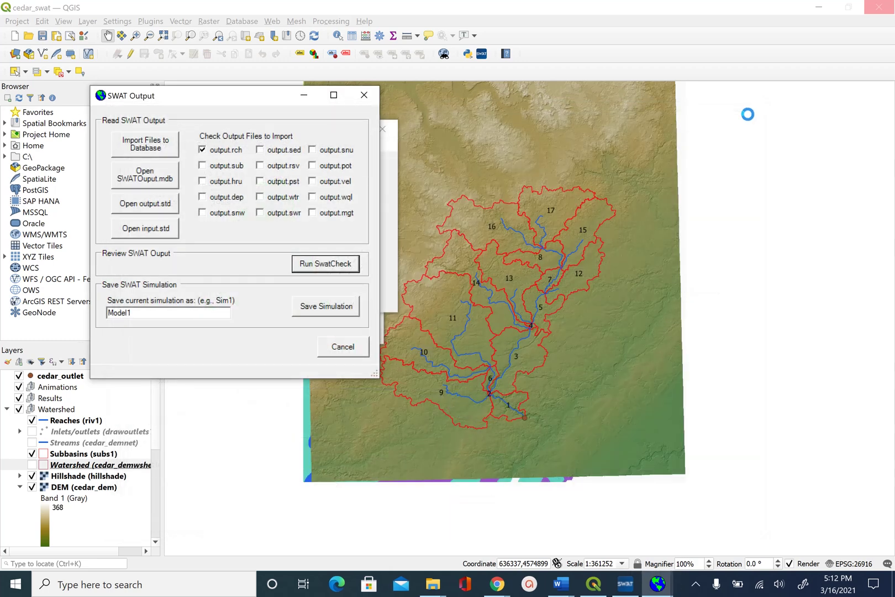
left_click(356, 349)
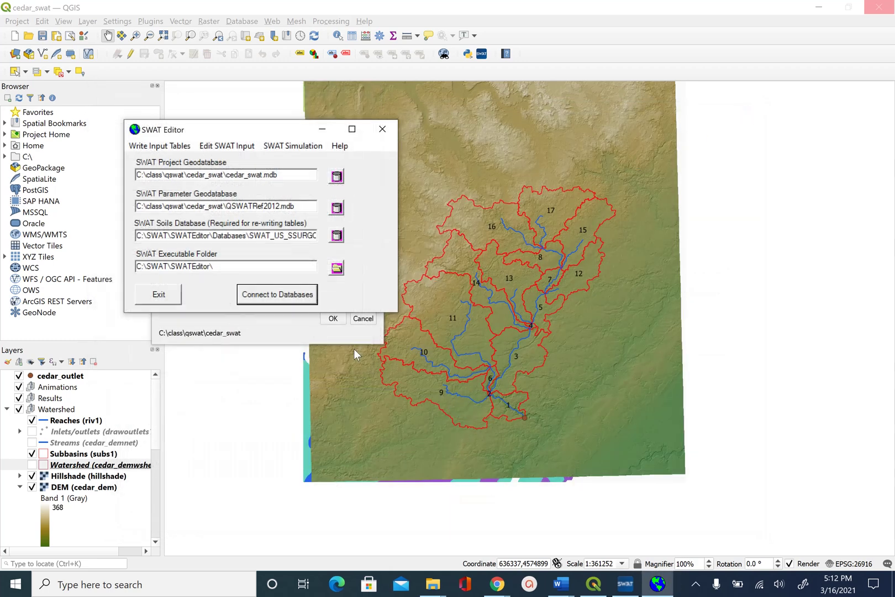
left_click(167, 300)
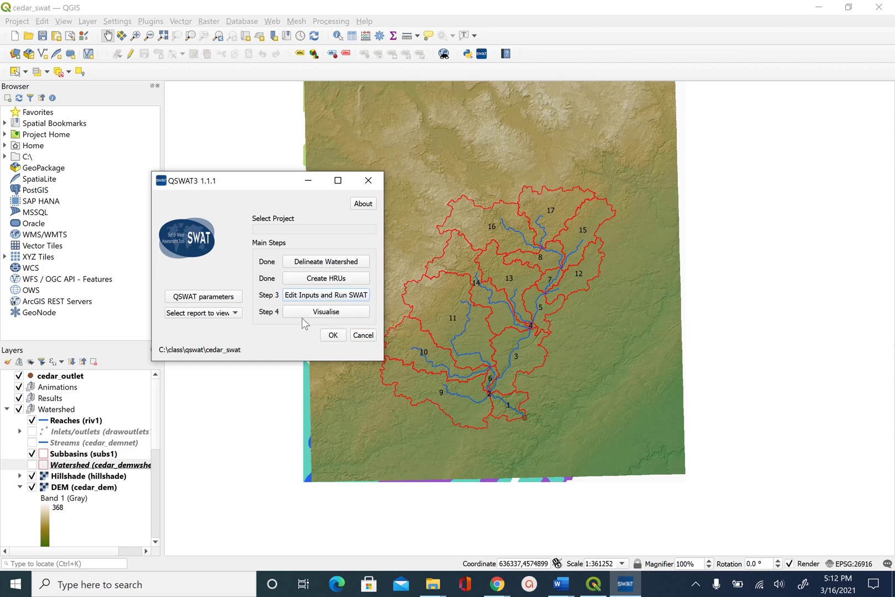
left_click(309, 181)
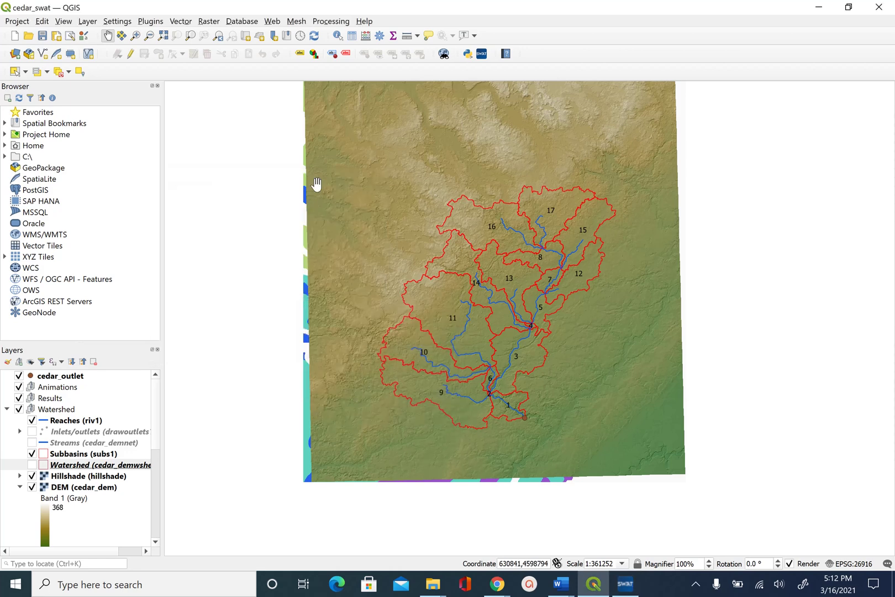
left_click(11, 20)
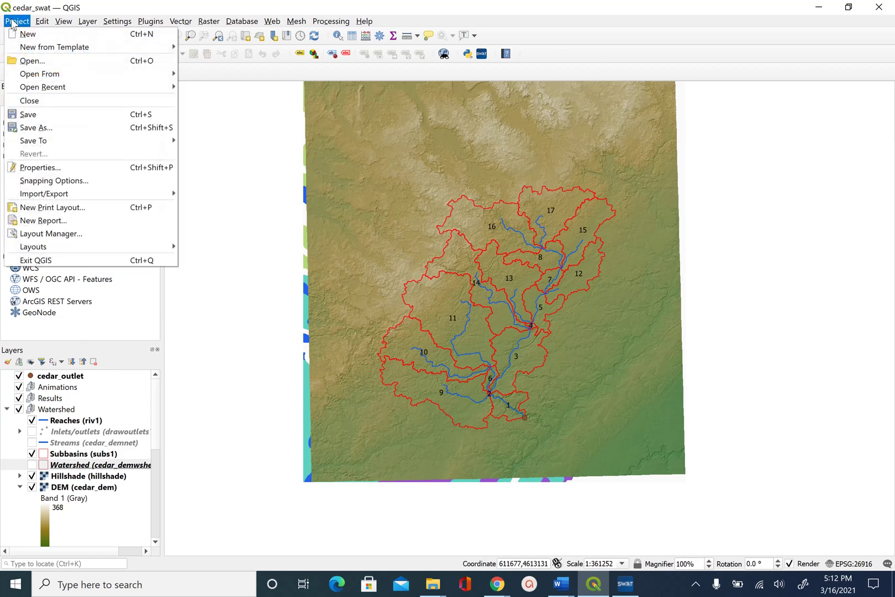
left_click(41, 116)
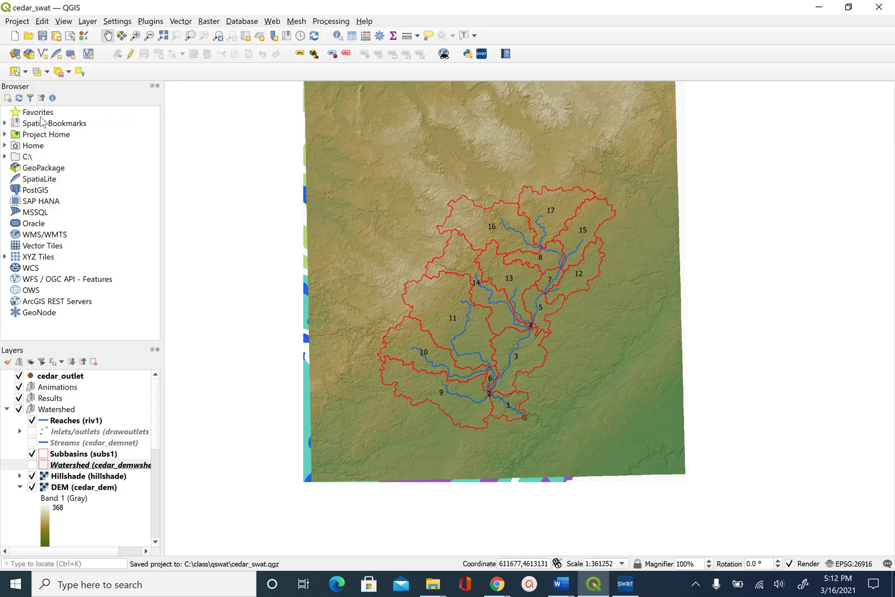